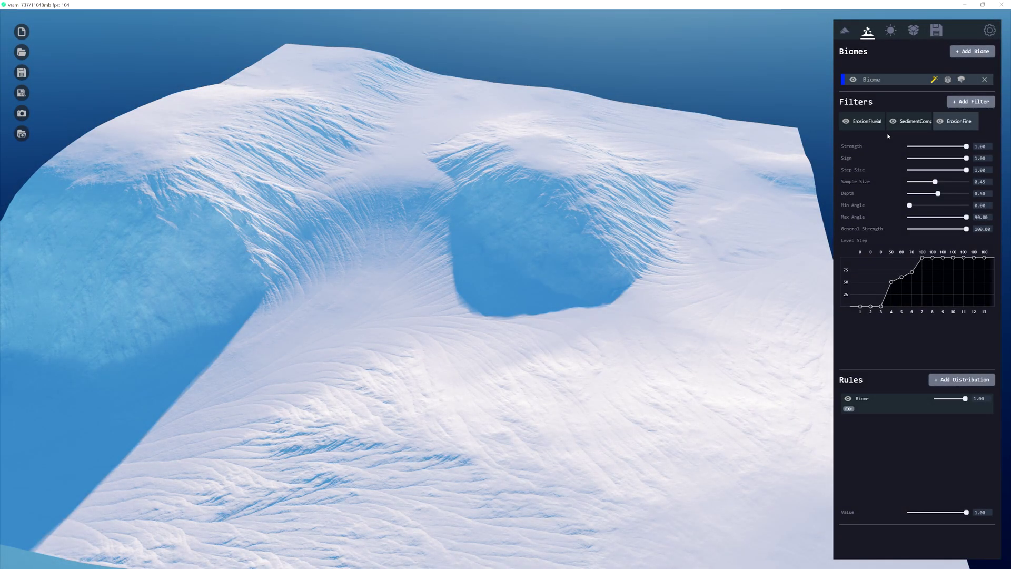
# - Create a second biome and attach a Canyon filter to its filter stack
pyautogui.click(973, 51)
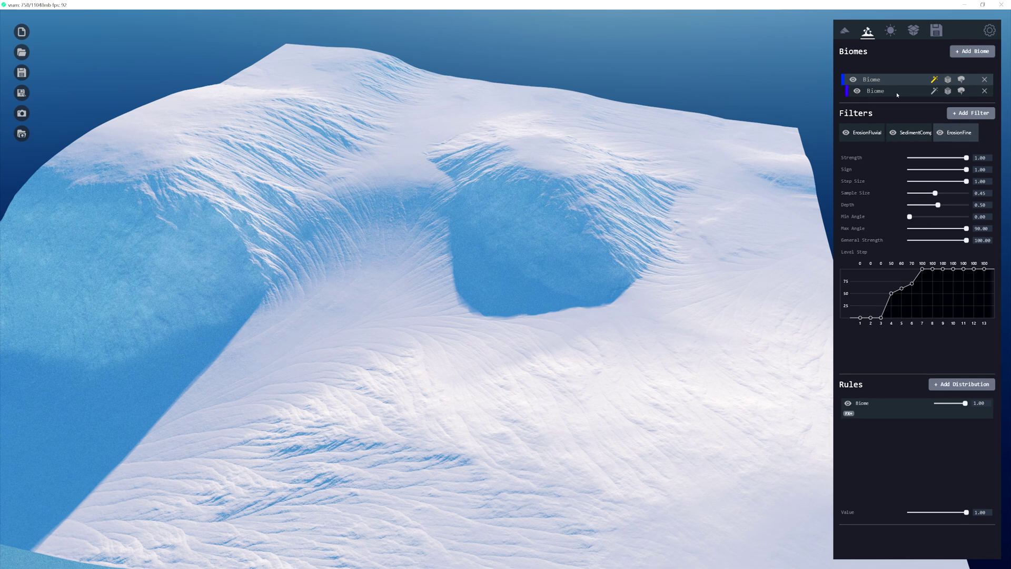
pyautogui.click(898, 92)
pyautogui.click(934, 92)
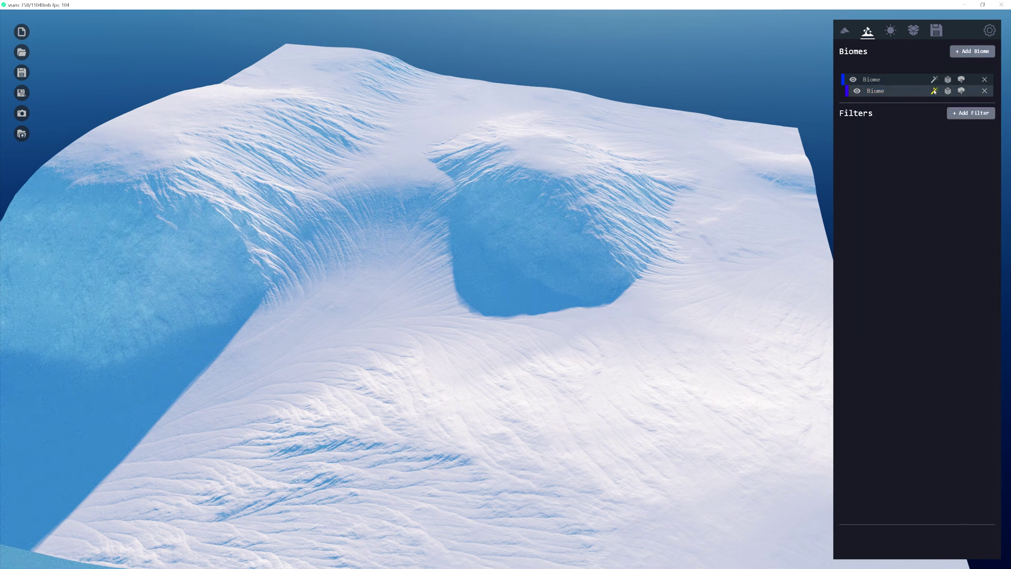
pyautogui.click(974, 114)
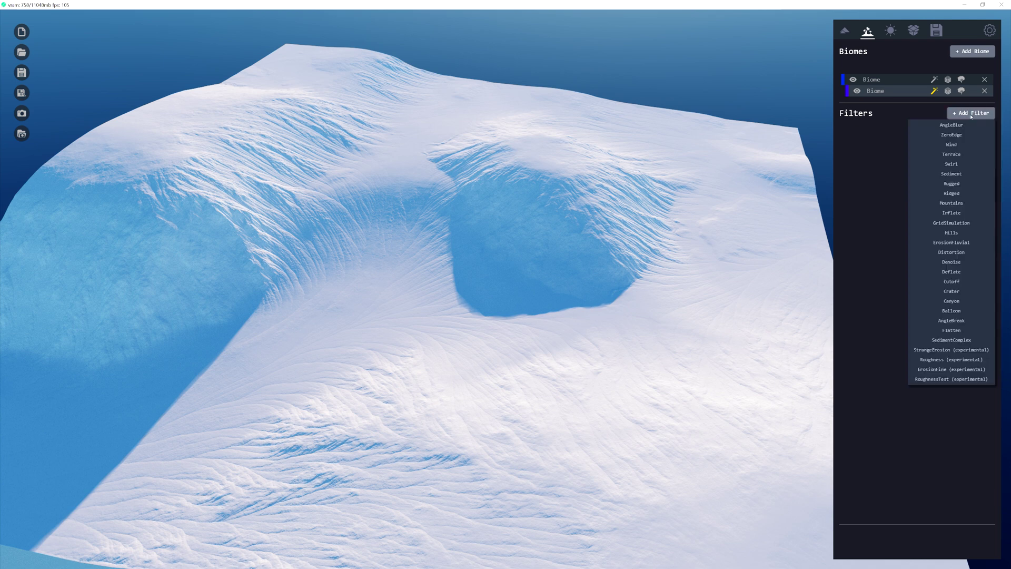
pyautogui.click(952, 301)
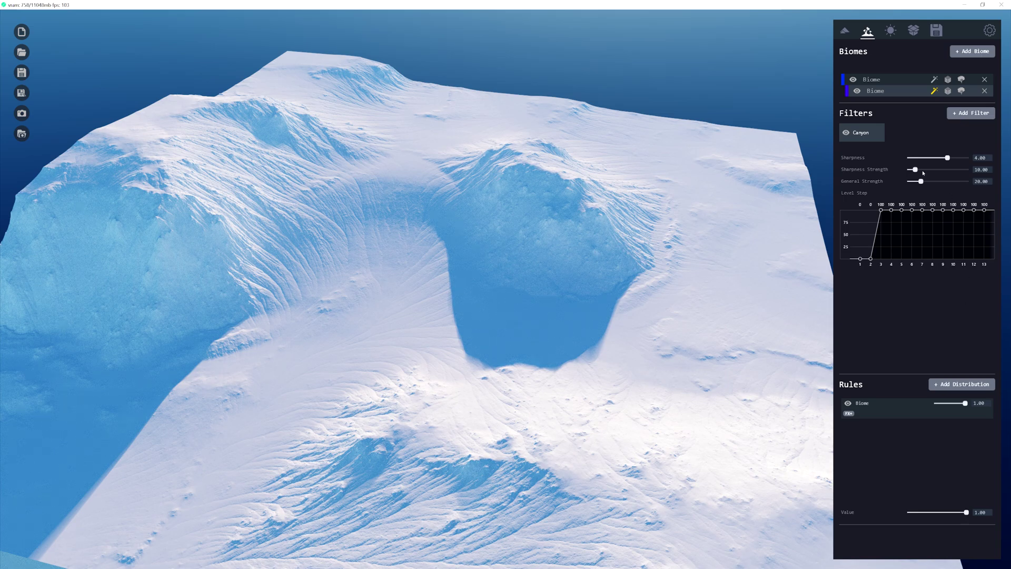
# - Raise the Canyon filter's Sharpness Strength from 10.00 to about 14.86
pyautogui.moveTo(916, 171); pyautogui.dragTo(920, 173)
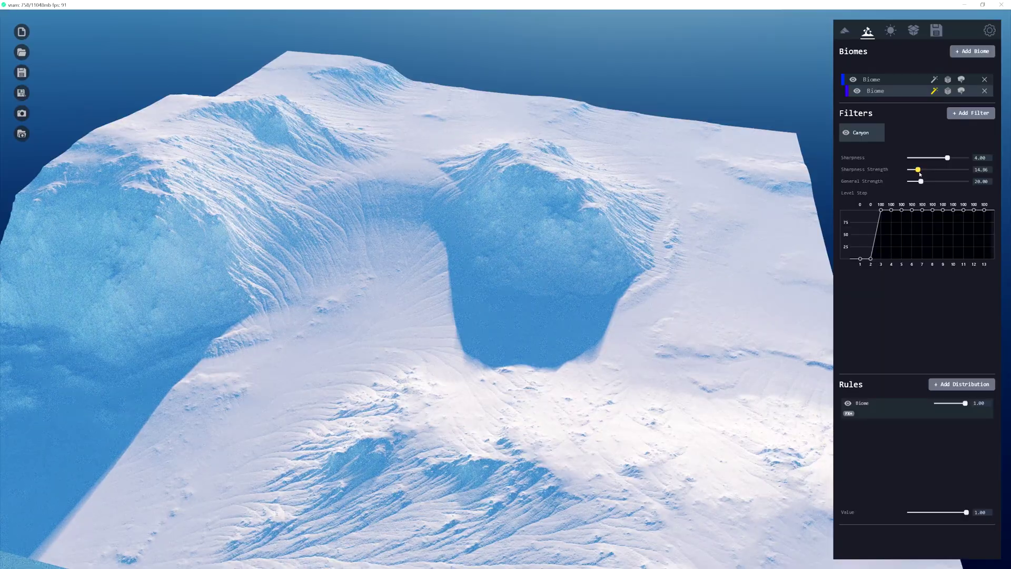
pyautogui.scroll(-5, 524, 324)
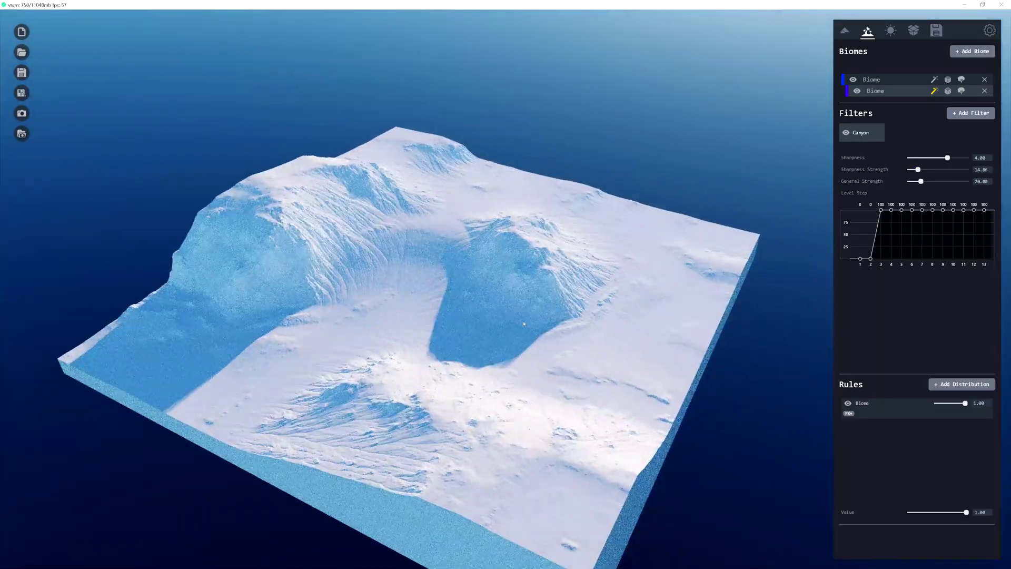
pyautogui.scroll(5, 524, 324)
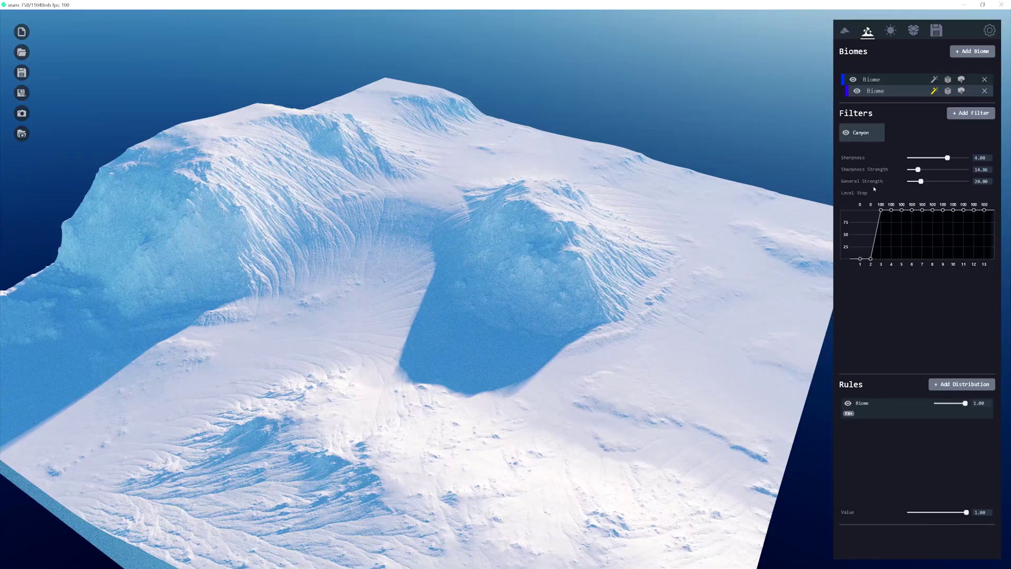
# - Push Canyon Sharpness Strength to about 64, with General Strength at 76.25
pyautogui.moveTo(918, 170); pyautogui.dragTo(959, 184)
pyautogui.scroll(3, 639, 284)
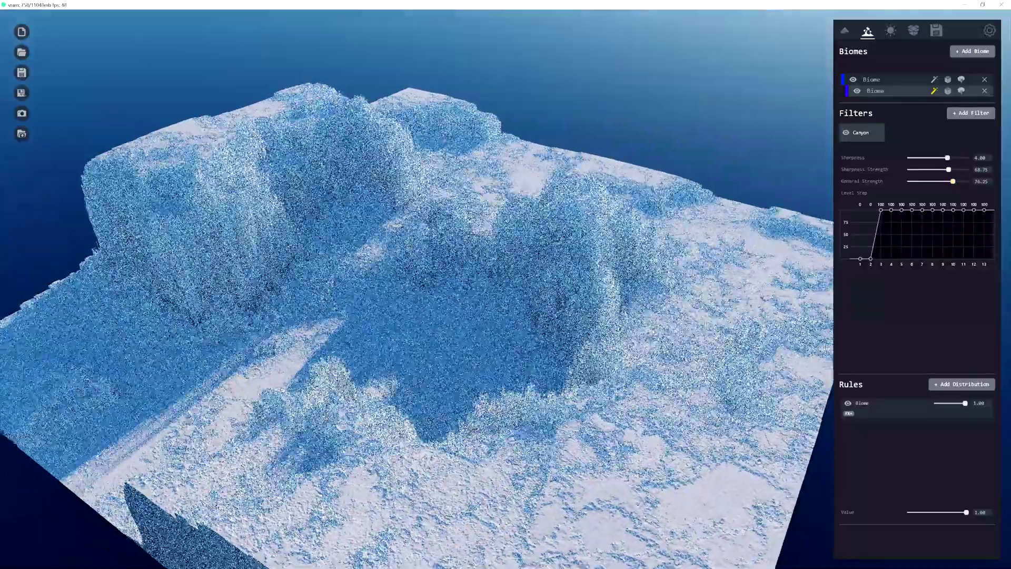
pyautogui.scroll(5, 639, 284)
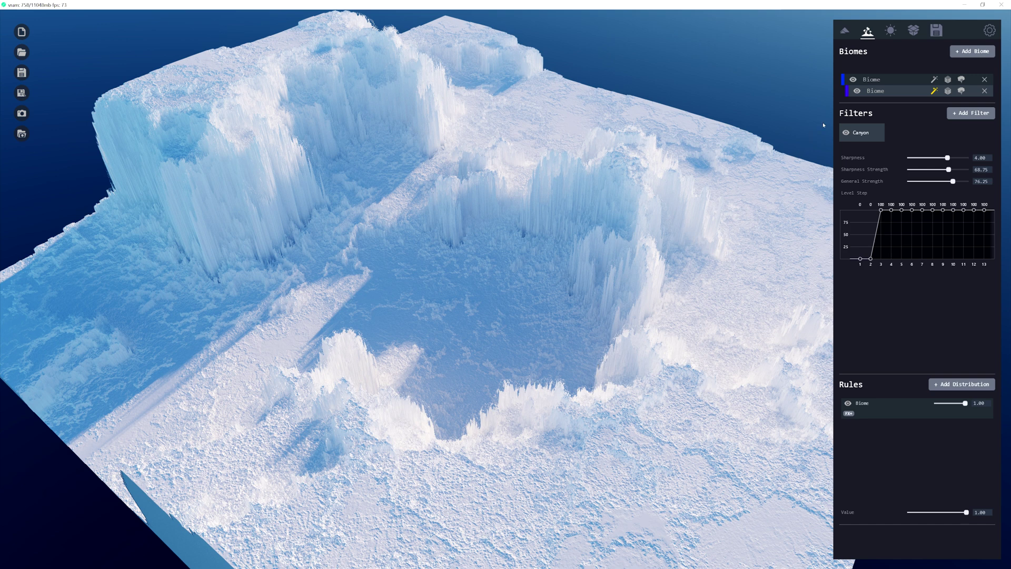
# - Drop the Lighting Sky Strength to 0.00 so only the sun lights the terrain
pyautogui.click(891, 31)
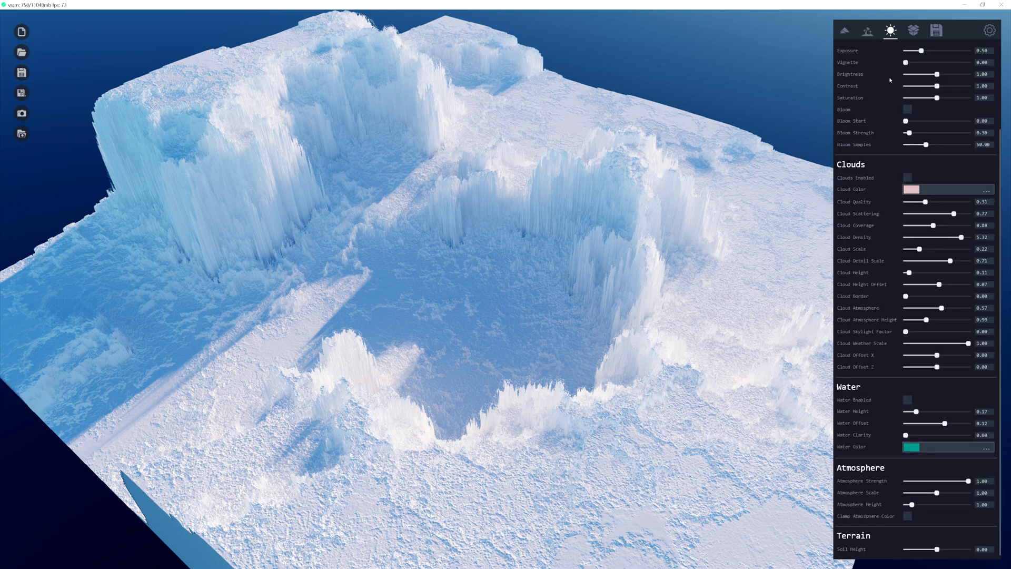
pyautogui.scroll(4, 896, 90)
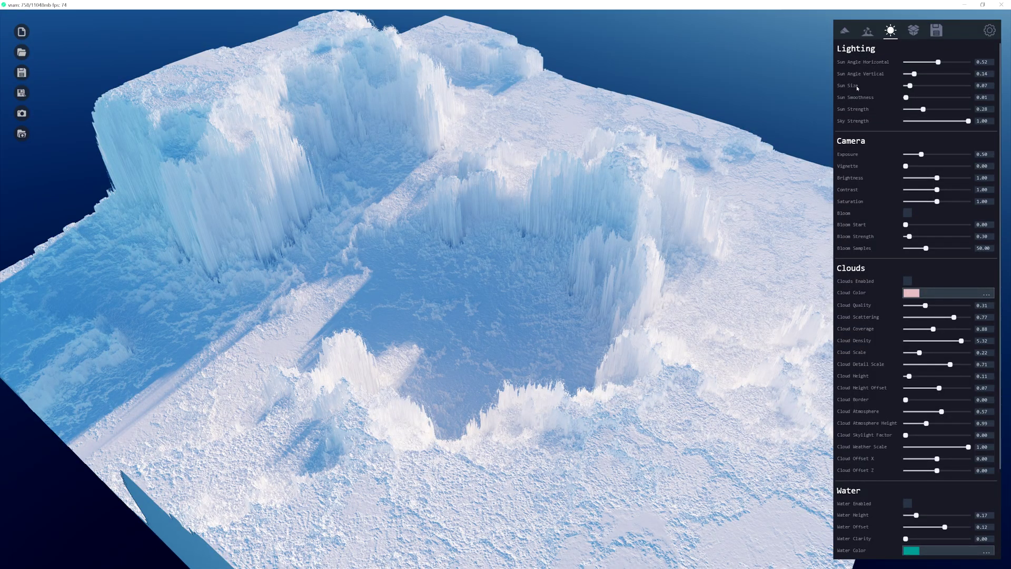
pyautogui.click(913, 121)
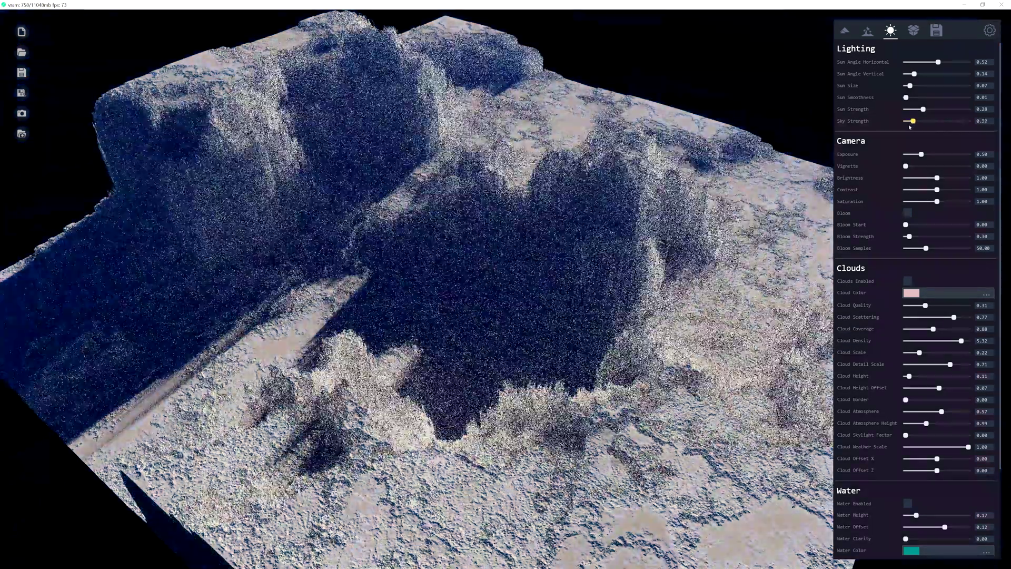
pyautogui.moveTo(909, 127); pyautogui.dragTo(818, 97)
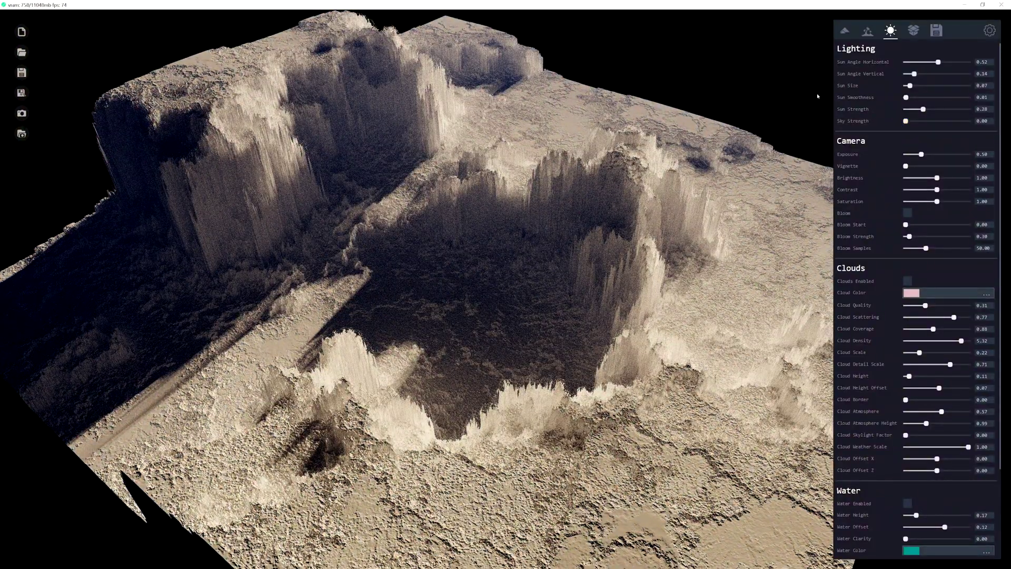
pyautogui.moveTo(809, 96); pyautogui.dragTo(777, 107)
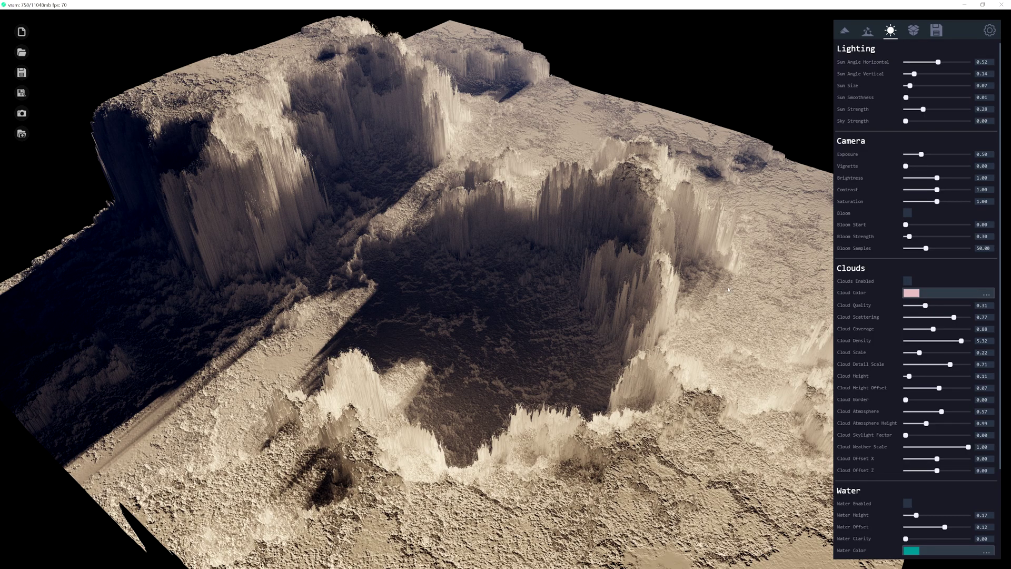
pyautogui.moveTo(715, 283); pyautogui.dragTo(653, 234)
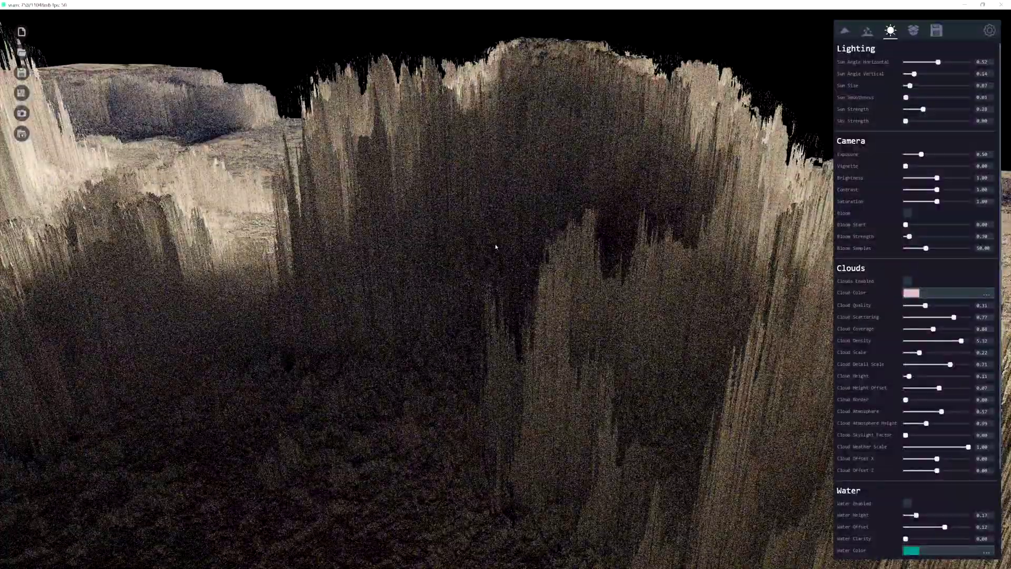
pyautogui.moveTo(496, 244); pyautogui.dragTo(511, 300)
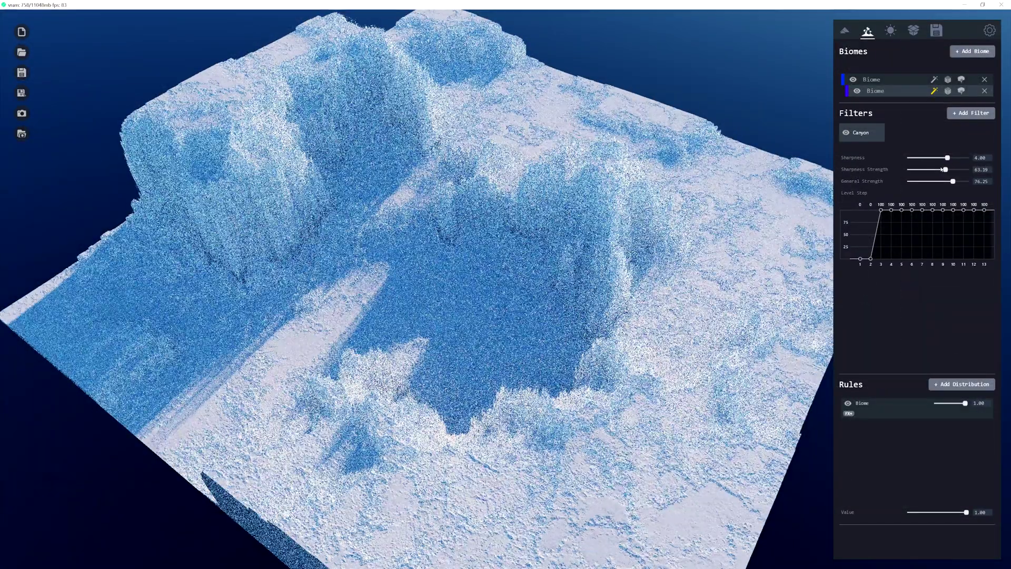
# - Ease the Canyon filter to Sharpness Strength 16.67 and General Strength 20.00
pyautogui.moveTo(942, 169); pyautogui.dragTo(918, 170)
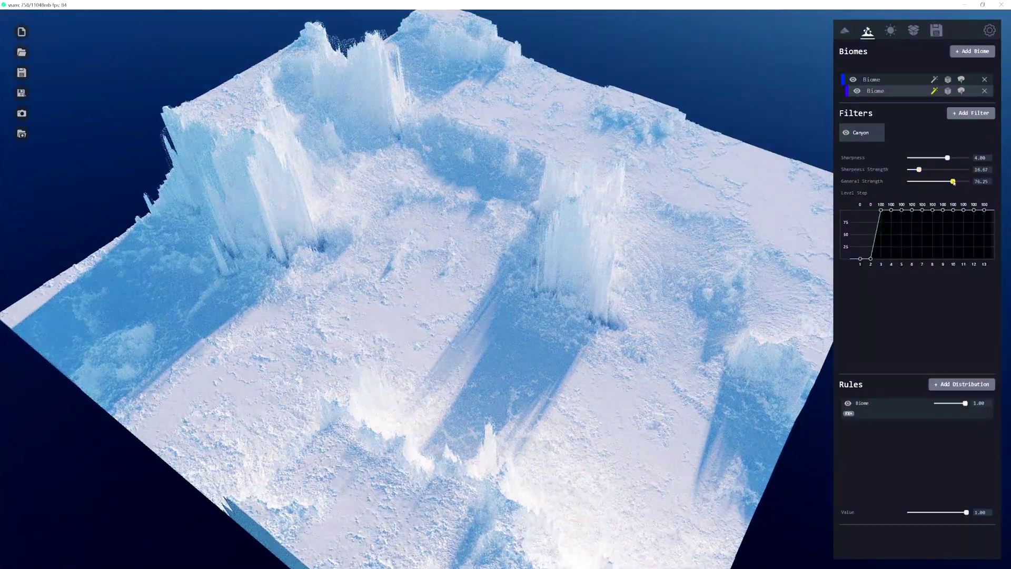
pyautogui.moveTo(953, 182); pyautogui.dragTo(922, 186)
pyautogui.moveTo(606, 327); pyautogui.dragTo(564, 369, button='right')
pyautogui.scroll(5, 562, 371)
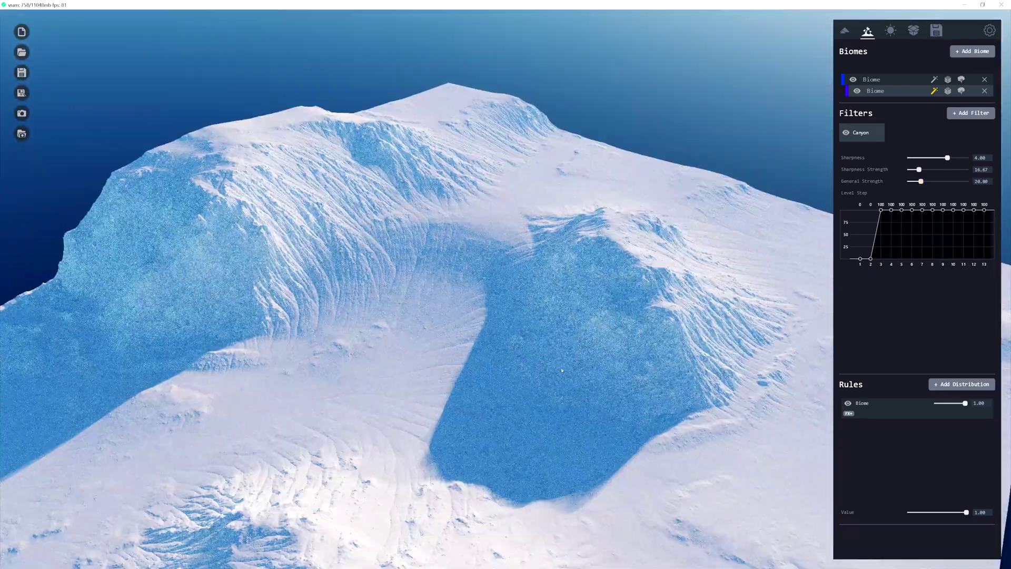
pyautogui.scroll(-3, 562, 370)
# - Hide the Canyon filter to compare the canyon basin without it
pyautogui.click(846, 132)
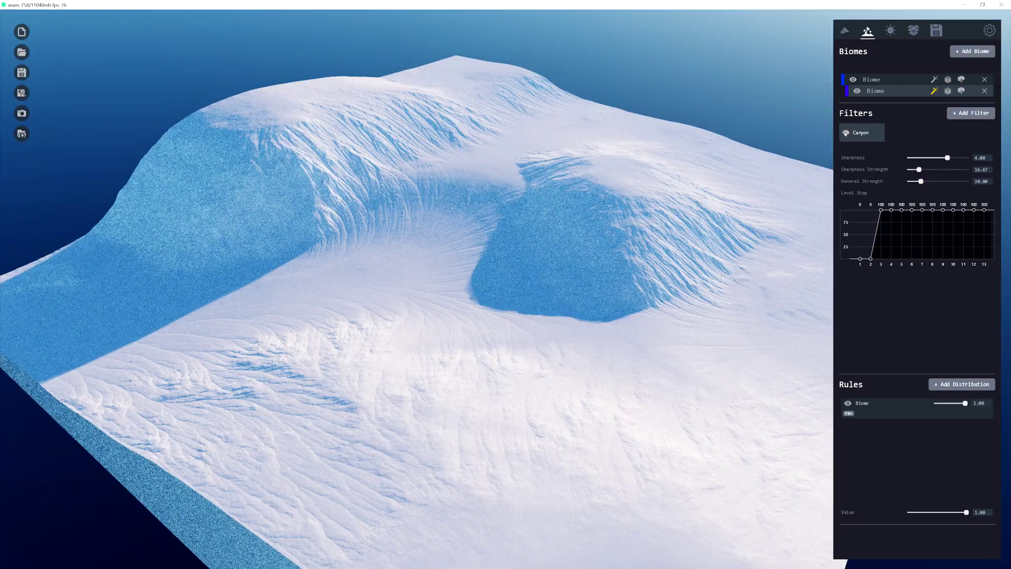
pyautogui.scroll(5, 544, 245)
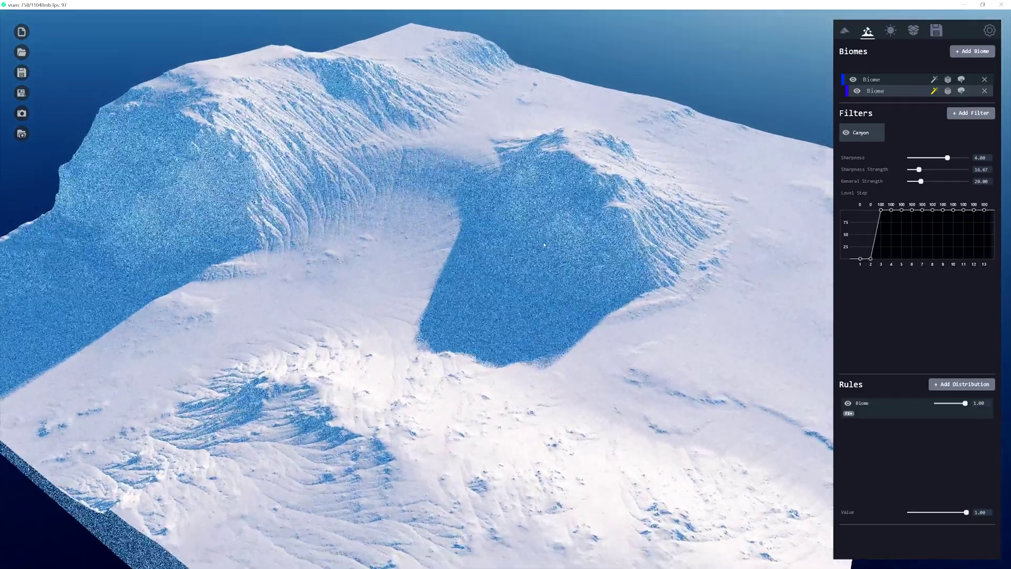
pyautogui.moveTo(544, 245); pyautogui.dragTo(804, 206, button='middle')
# - Add a Balloon filter after Canyon on the second biome
pyautogui.click(978, 114)
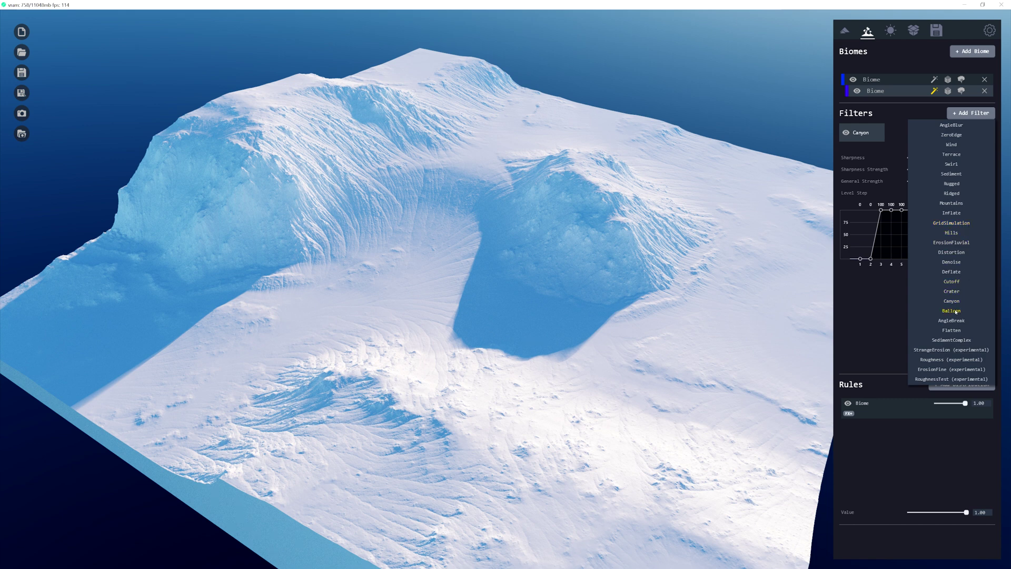
pyautogui.click(951, 310)
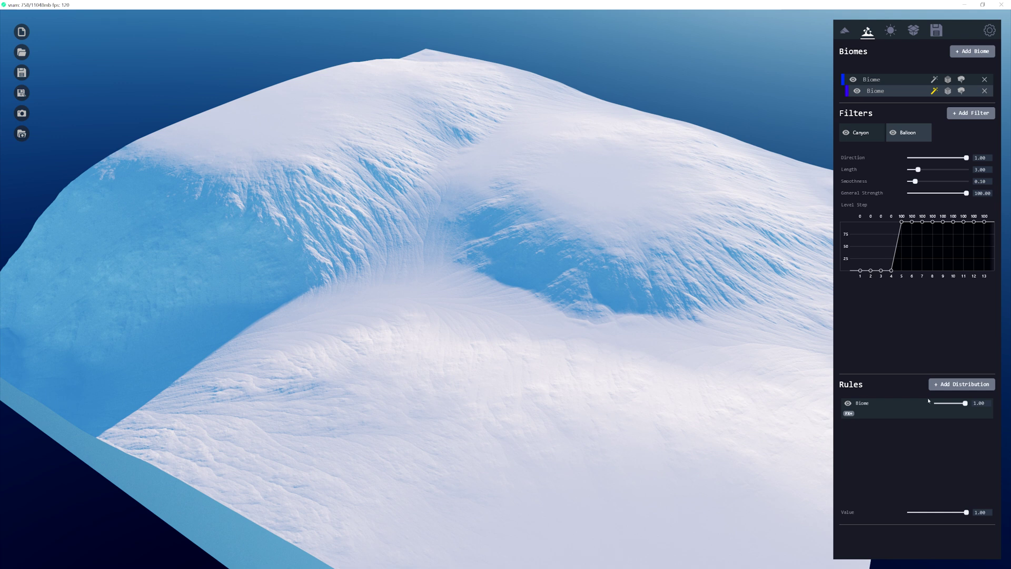
# - Add a Slope distribution rule next to the Biome rule
pyautogui.click(949, 389)
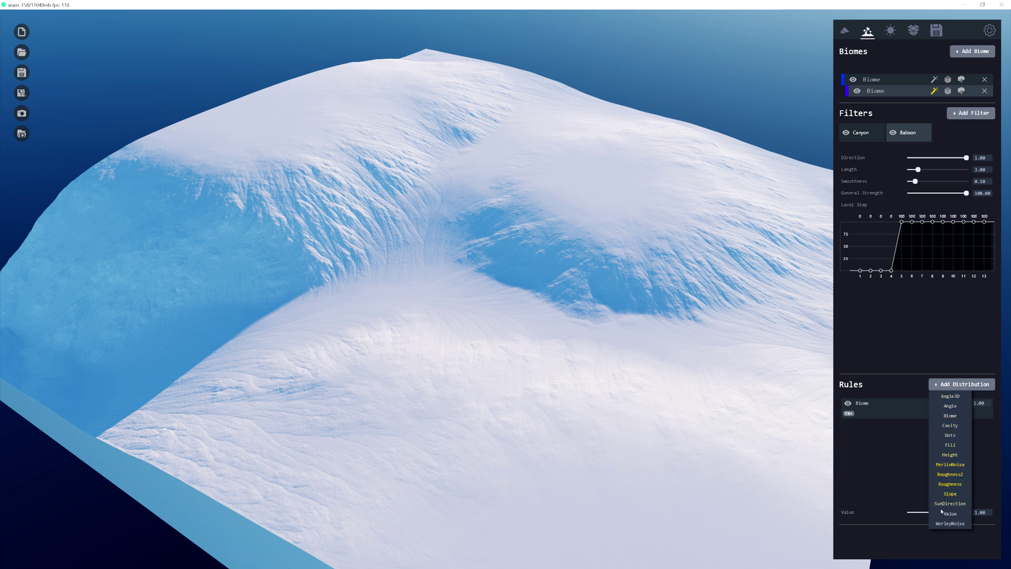
pyautogui.click(951, 494)
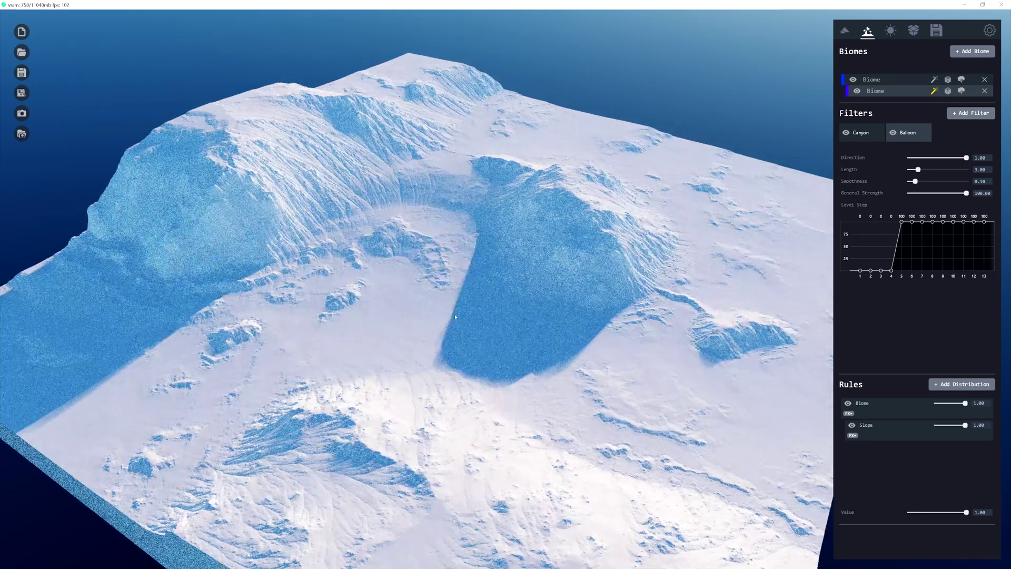
pyautogui.scroll(-3, 465, 320)
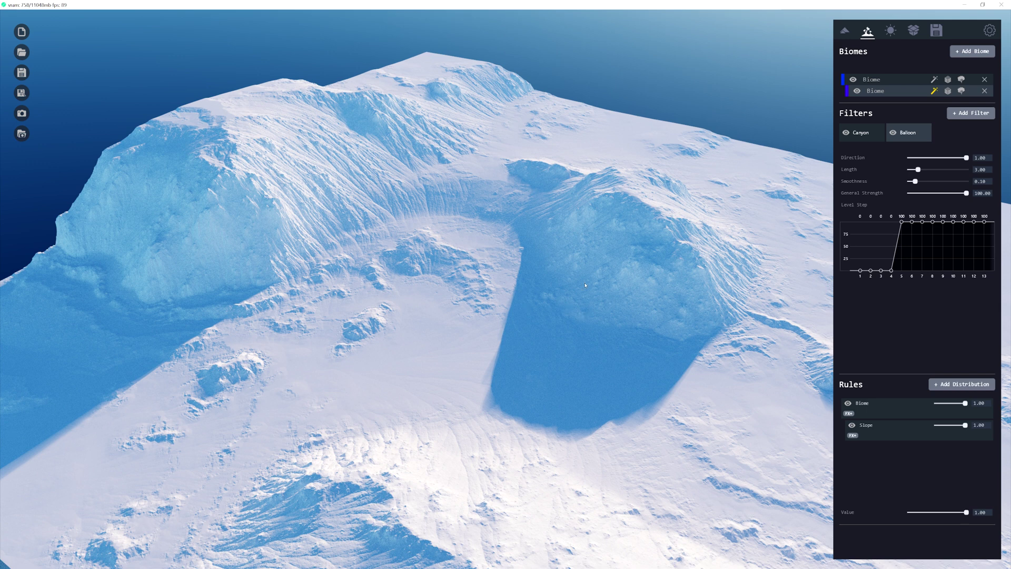
# - Adjust the Slope Range handles until the range spans about 59.44 to 69.65
pyautogui.click(894, 425)
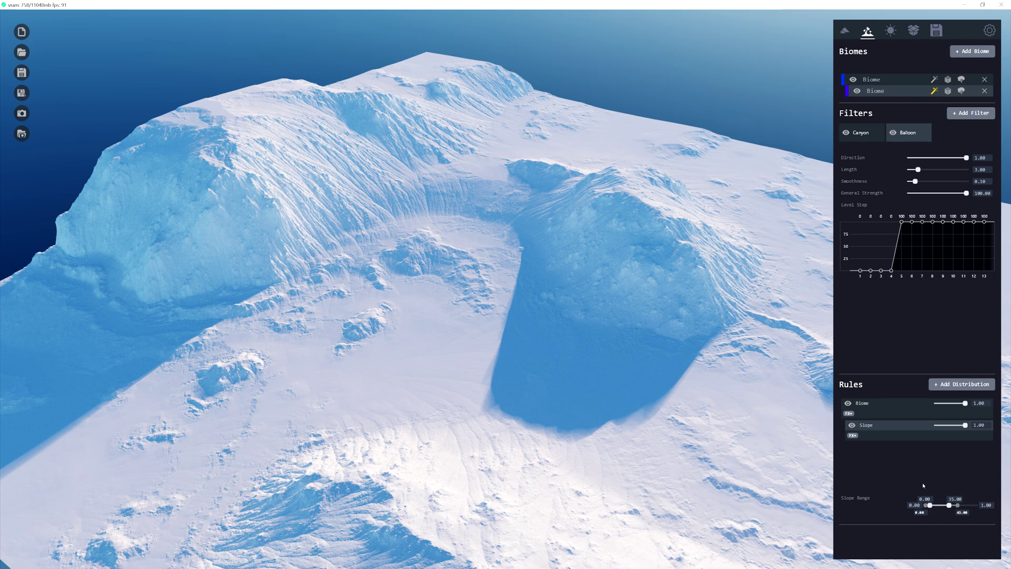
pyautogui.moveTo(958, 506); pyautogui.dragTo(993, 509)
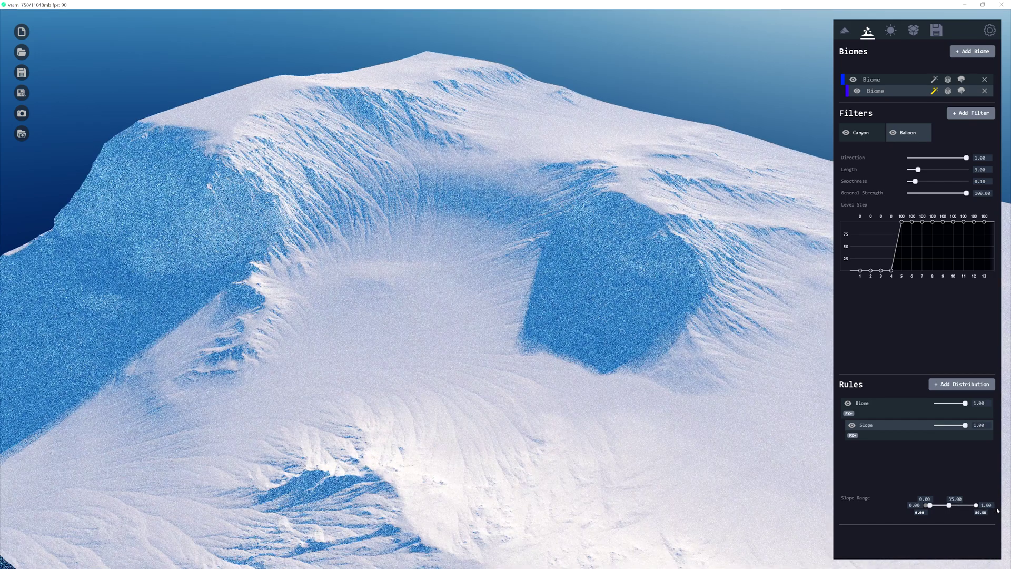
pyautogui.moveTo(997, 510); pyautogui.dragTo(1000, 510)
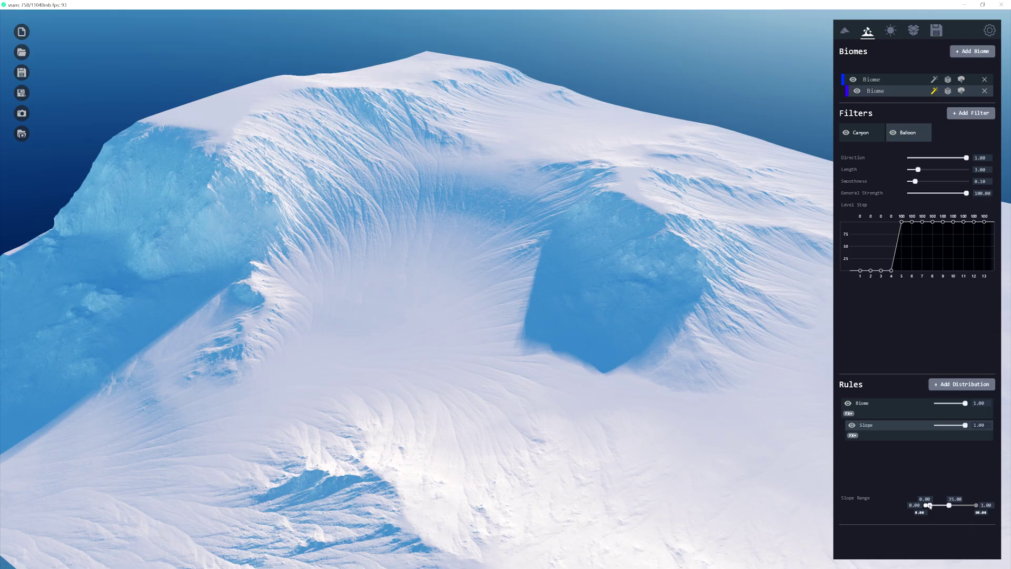
pyautogui.moveTo(931, 506); pyautogui.dragTo(951, 508)
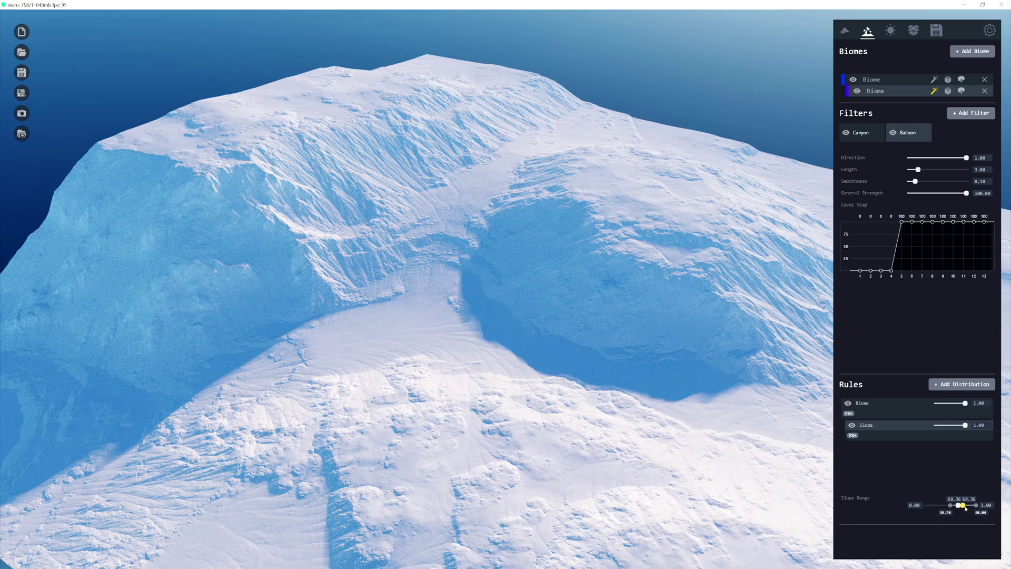
pyautogui.moveTo(965, 506); pyautogui.dragTo(968, 507)
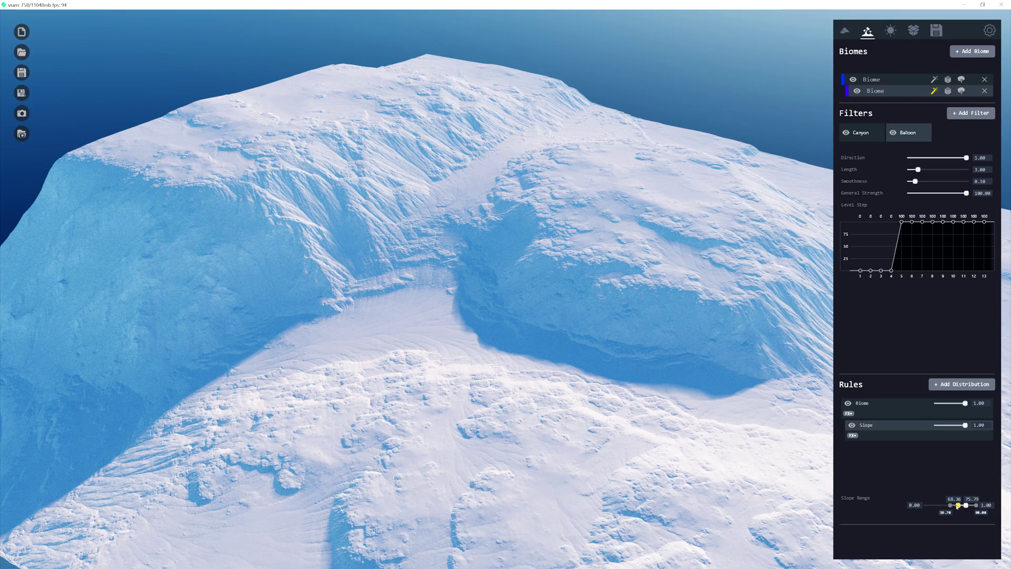
pyautogui.moveTo(958, 506); pyautogui.dragTo(949, 508)
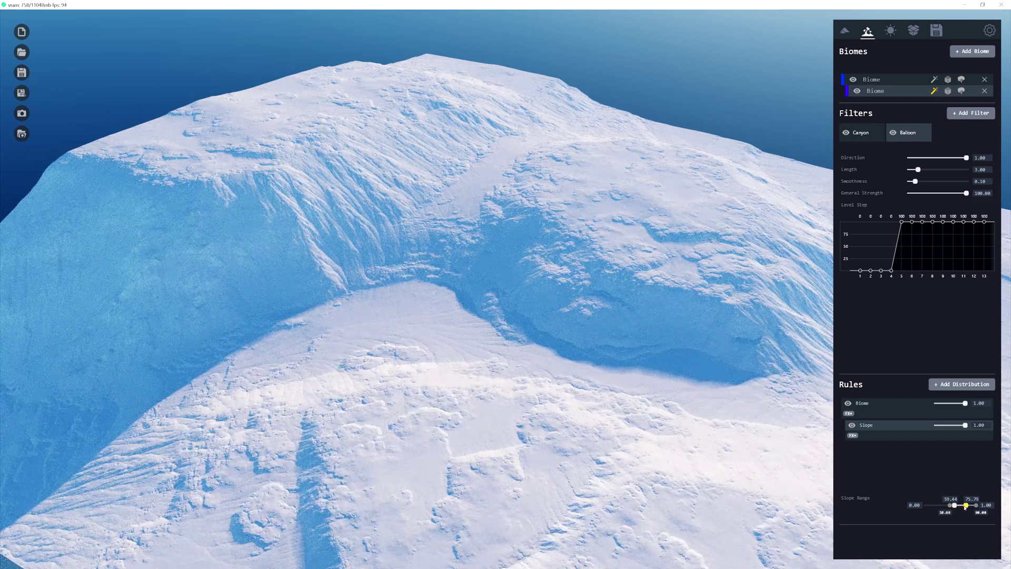
pyautogui.moveTo(966, 507); pyautogui.dragTo(965, 507)
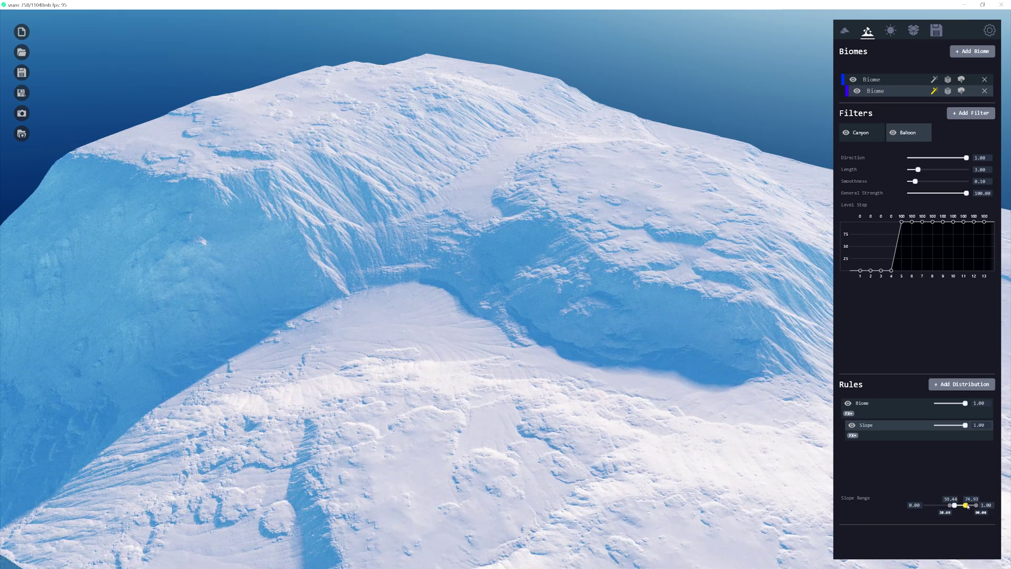
pyautogui.moveTo(967, 507); pyautogui.dragTo(963, 505)
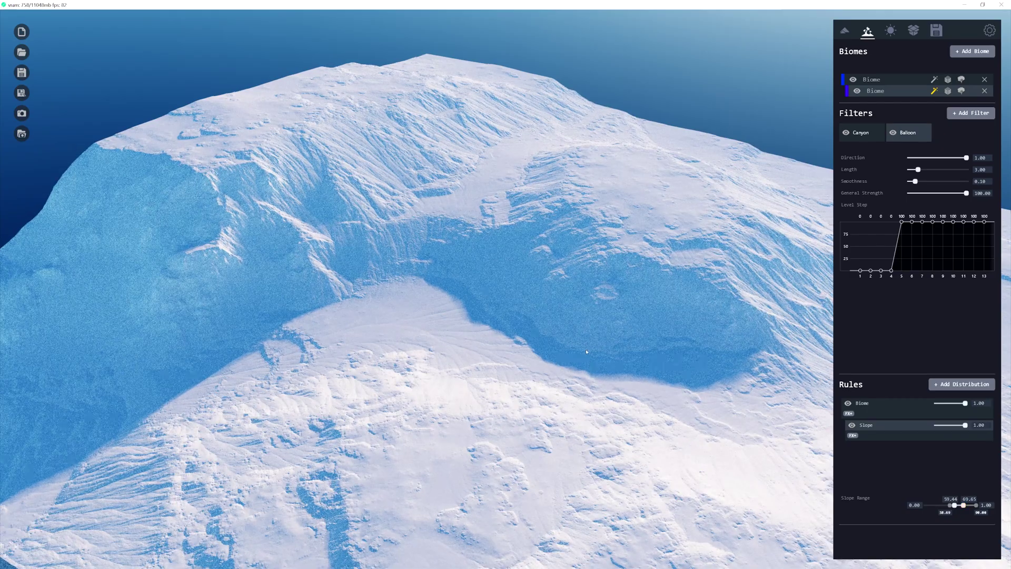
pyautogui.scroll(-3, 623, 347)
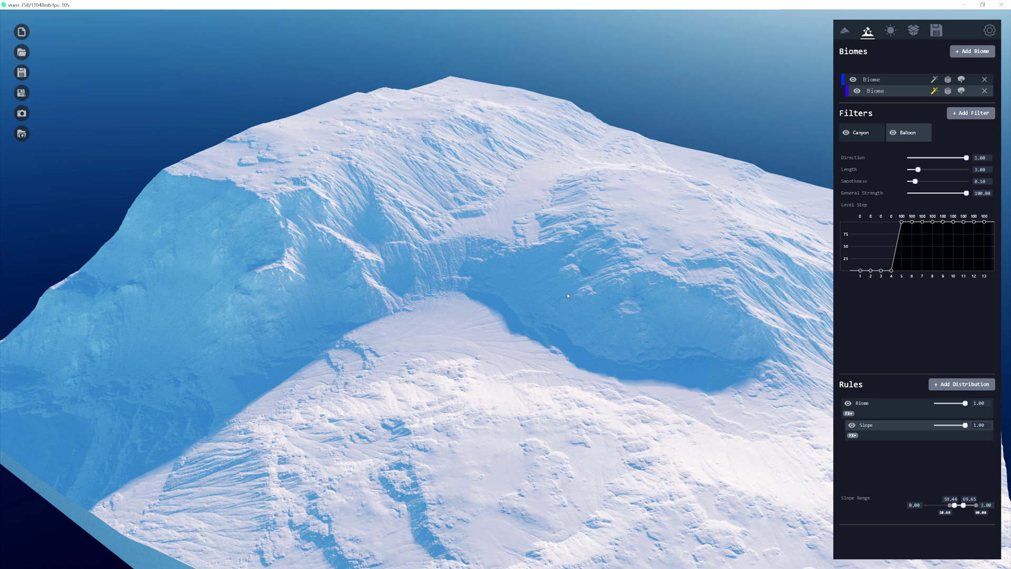
# - Append a Sediment filter after Canyon and Balloon in the second biome
pyautogui.click(978, 113)
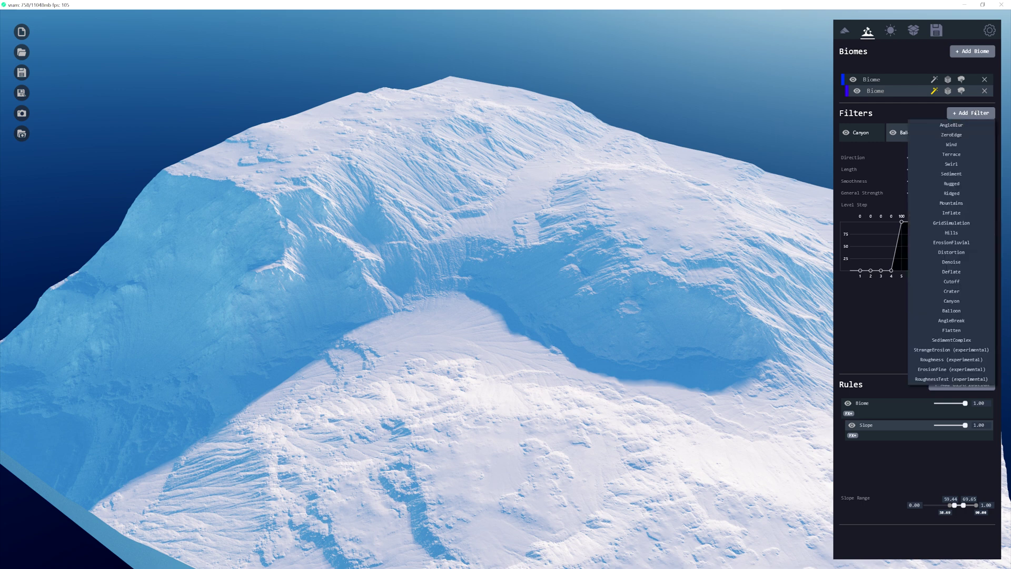
pyautogui.click(952, 174)
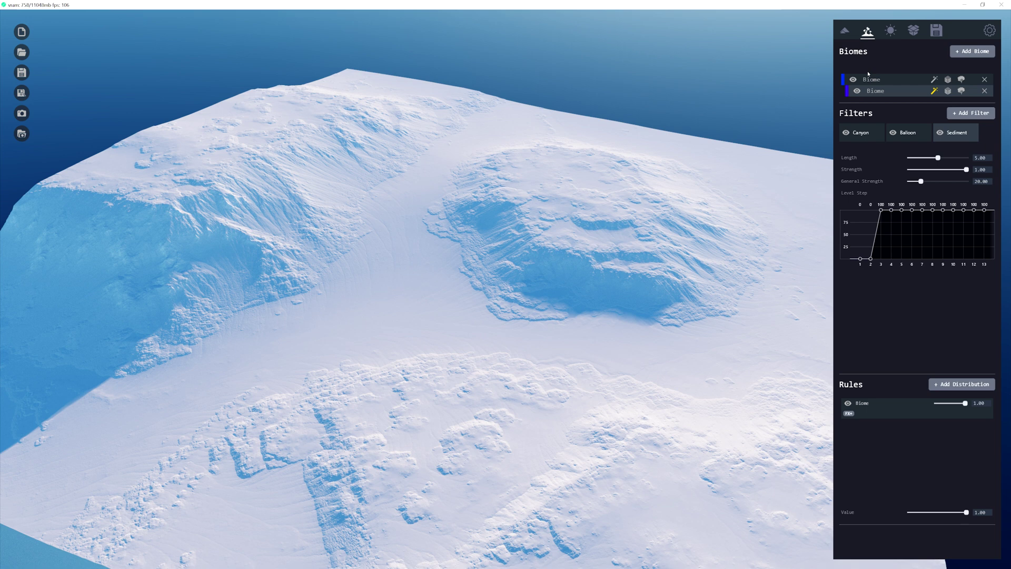
# - Shorten the Sediment Length from 5.00 to about 0.87 and inspect the cliffs up close
pyautogui.moveTo(664, 306); pyautogui.dragTo(578, 296, button='right')
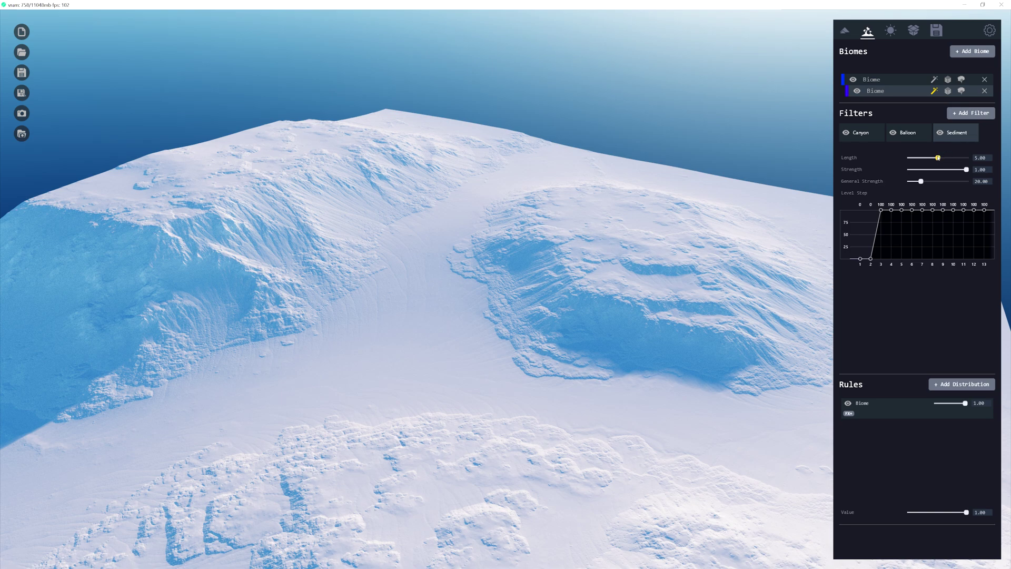
pyautogui.moveTo(938, 158); pyautogui.dragTo(916, 159)
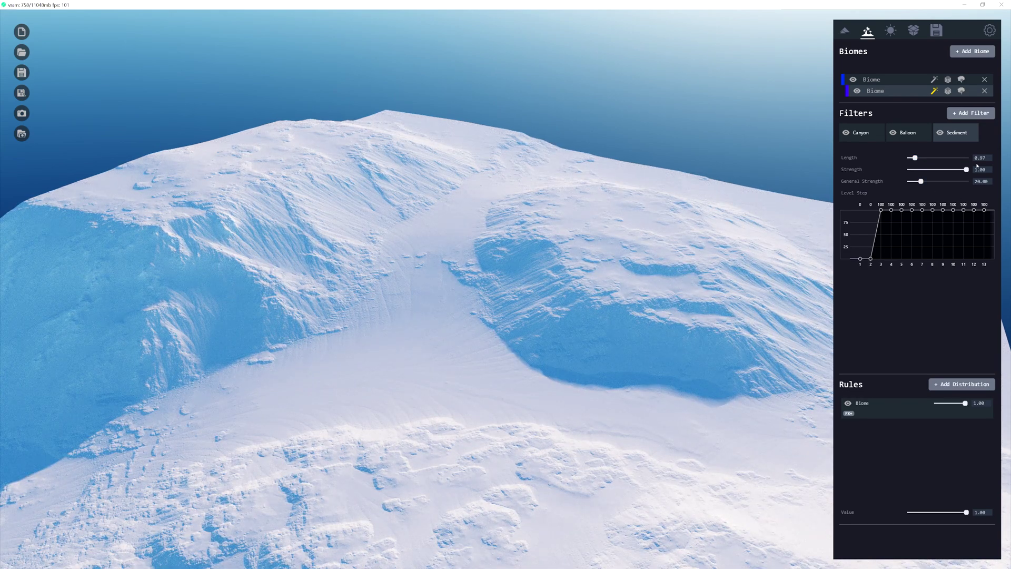
pyautogui.scroll(-3, 606, 295)
pyautogui.moveTo(606, 295); pyautogui.dragTo(583, 306)
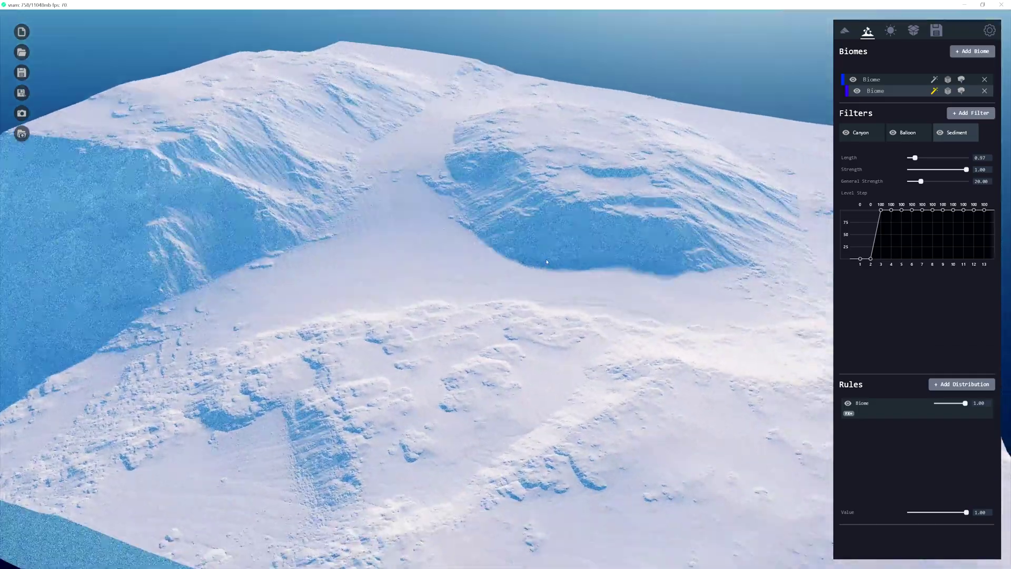
pyautogui.scroll(5, 583, 306)
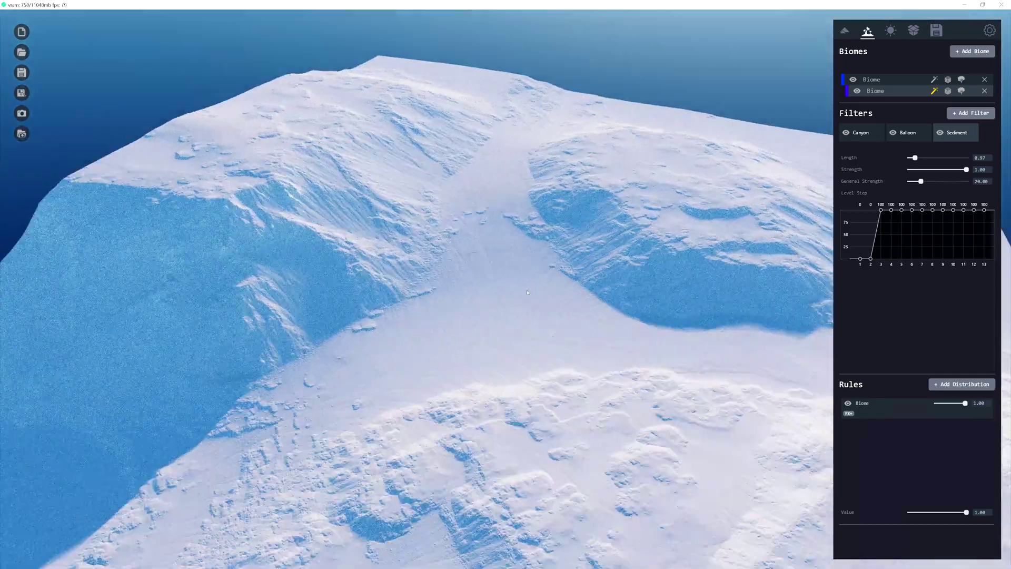
pyautogui.moveTo(527, 292); pyautogui.dragTo(458, 170)
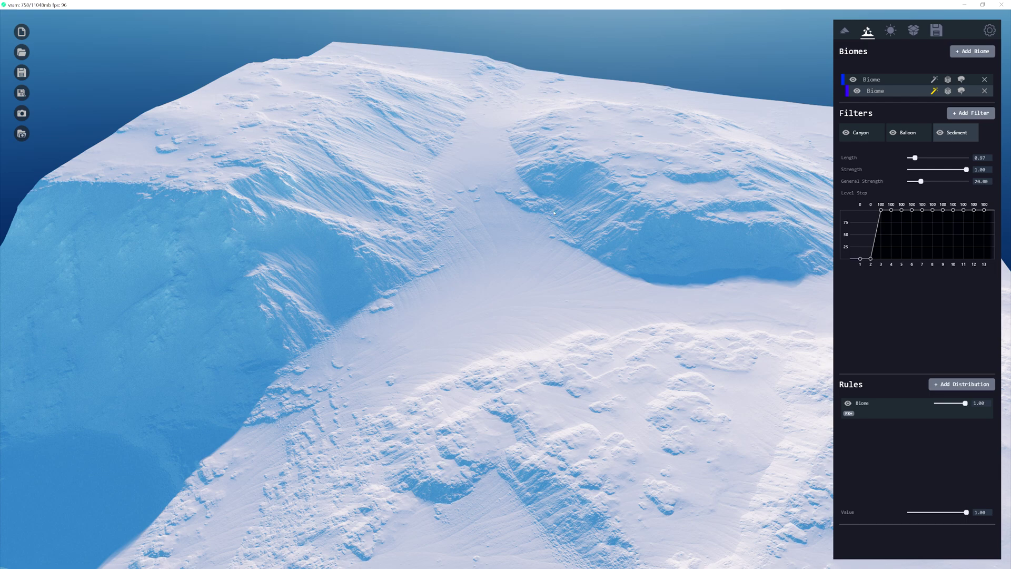
pyautogui.moveTo(648, 346); pyautogui.dragTo(586, 301)
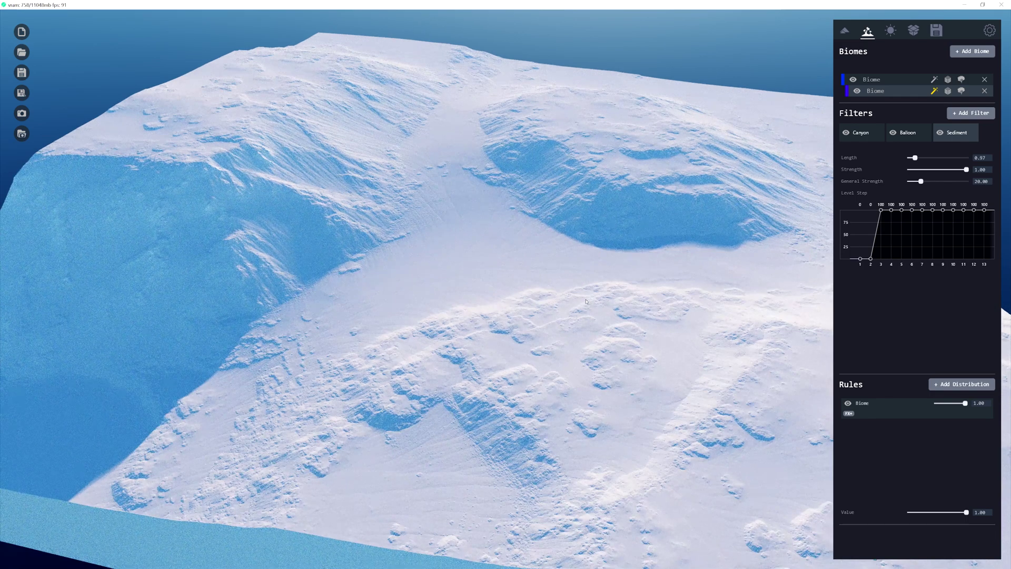